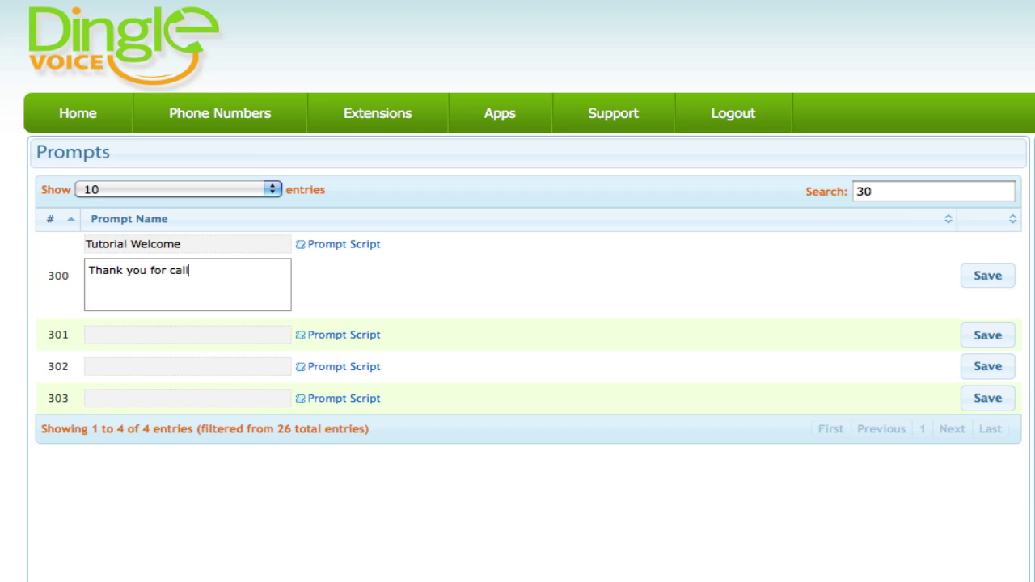
Complete the script of prompt 300 as "Thank you for calling Dingle Voice." and save the prompt
{"action": "type", "text": "Voice."}
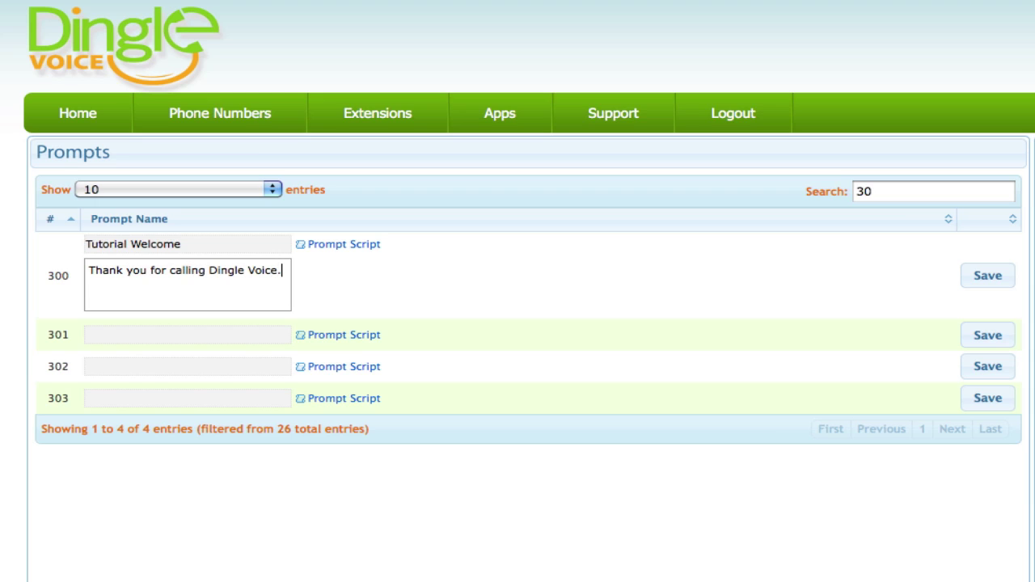
{"action": "left_click", "coordinate": [962, 277]}
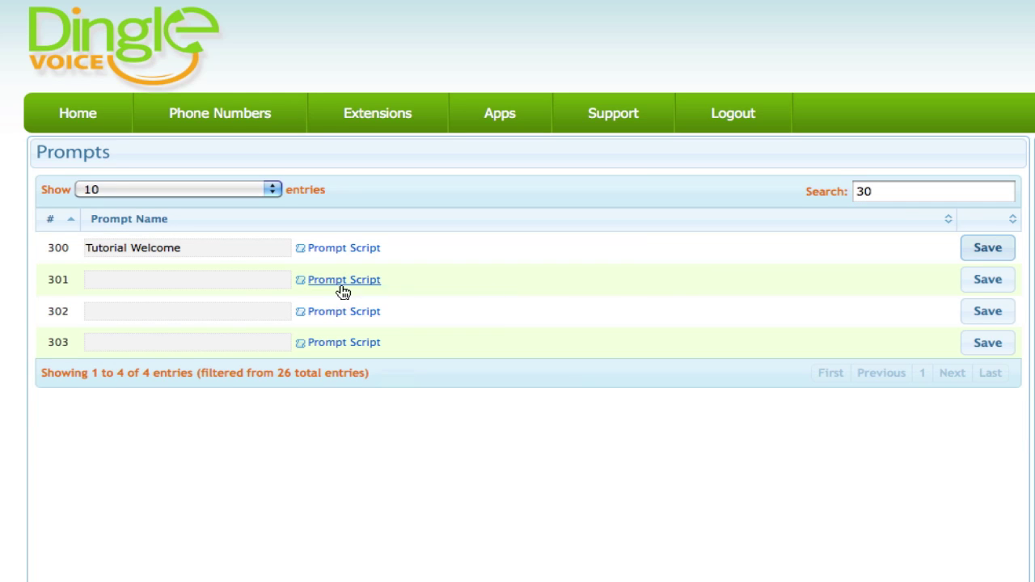
Name prompt 301 "Tutorial Hours", 302 "Party Extension" and 303 "Tutorial Options", and save all three
{"action": "left_click", "coordinate": [249, 284]}
{"action": "type", "text": "Tutorial H"}
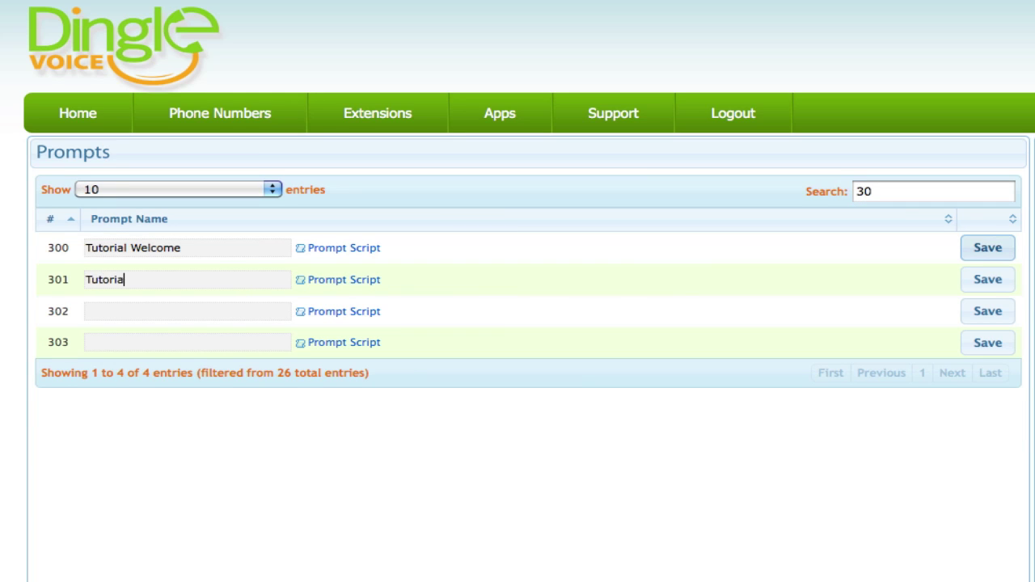
{"action": "type", "text": "ours"}
{"action": "left_click", "coordinate": [244, 312]}
{"action": "type", "text": "Party Extensi"}
{"action": "type", "text": "on"}
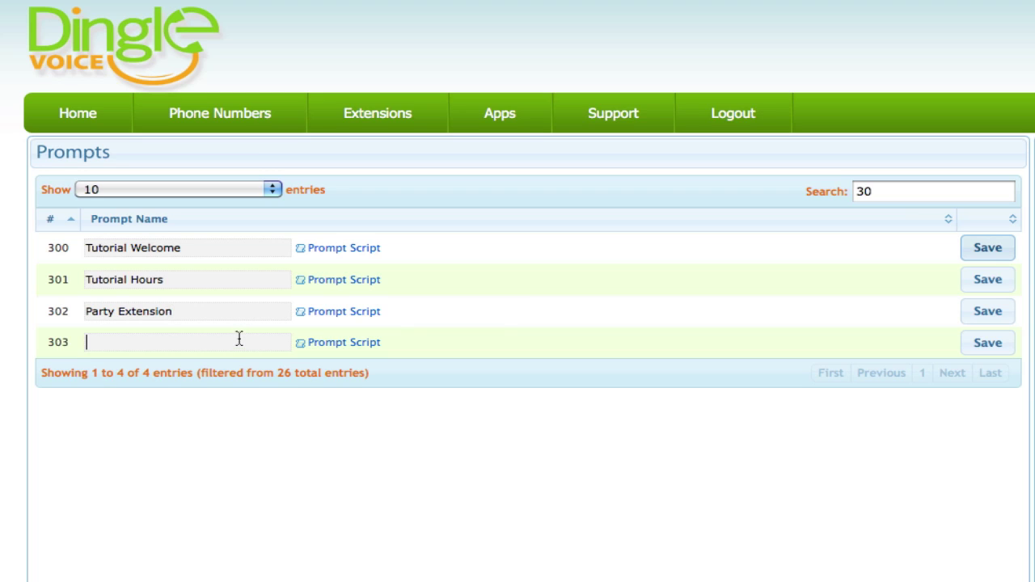
{"action": "type", "text": "Tutorial Optio"}
{"action": "type", "text": "ns"}
{"action": "left_click", "coordinate": [969, 279]}
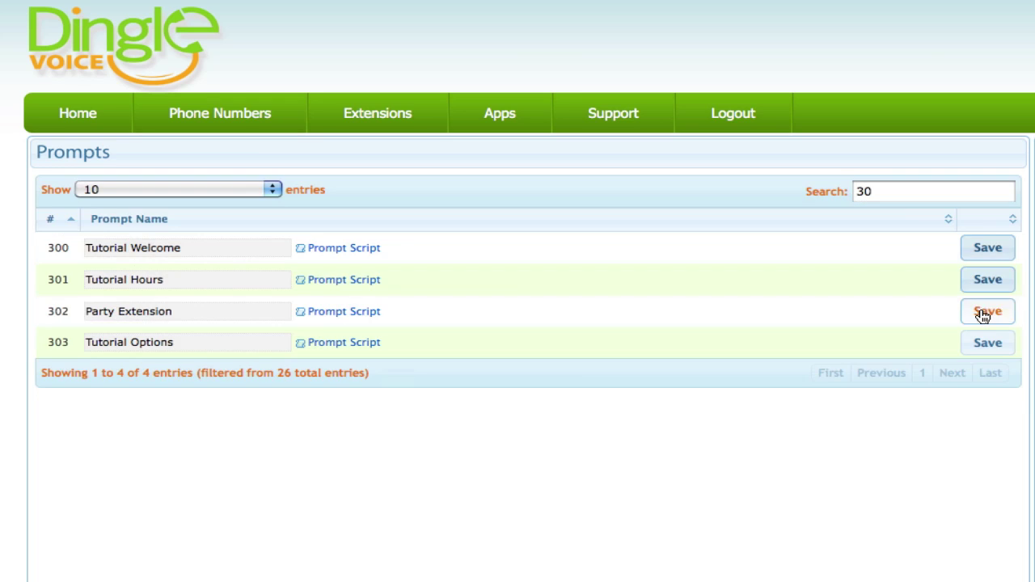
{"action": "left_click", "coordinate": [984, 312]}
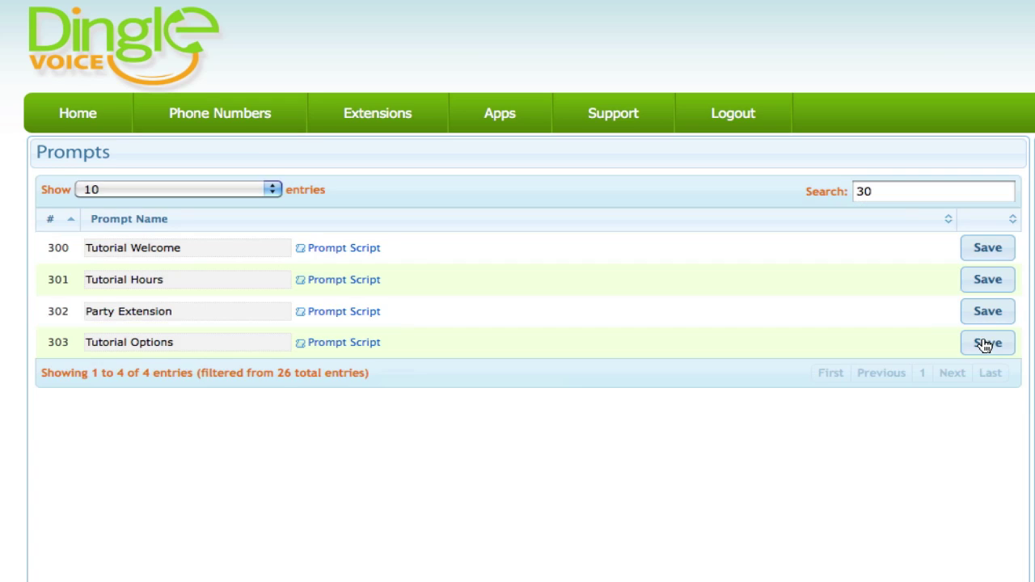
{"action": "left_click", "coordinate": [984, 343]}
Create a new auto attendant named "Tutorial Auto-attendant"
{"action": "left_click", "coordinate": [508, 126]}
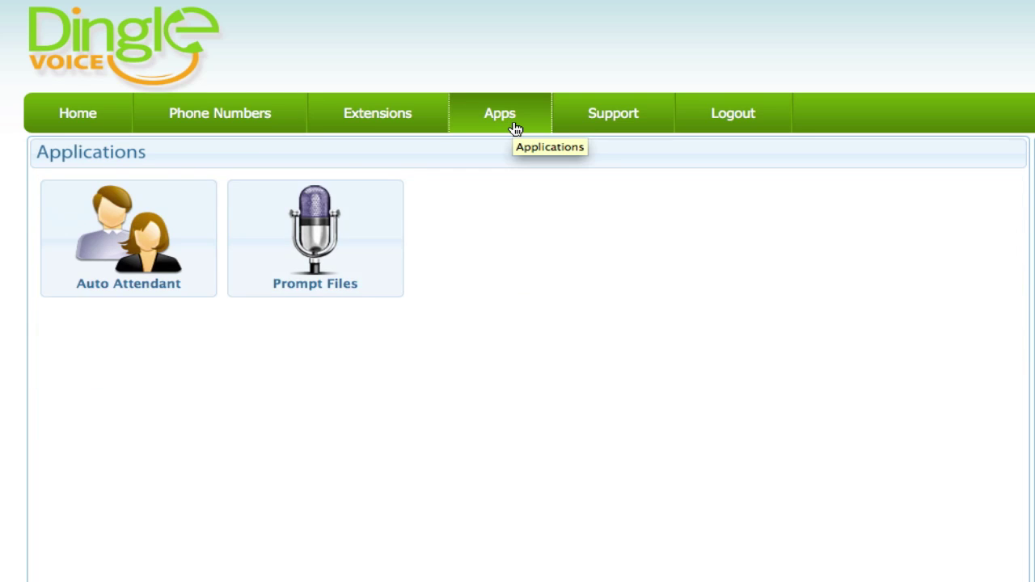
{"action": "left_click", "coordinate": [165, 213]}
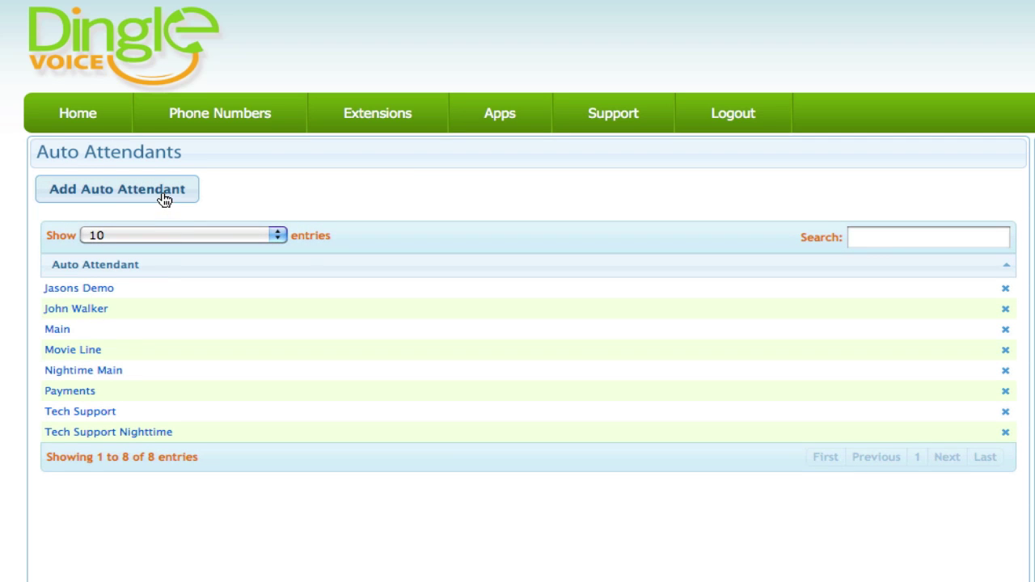
{"action": "left_click", "coordinate": [165, 200]}
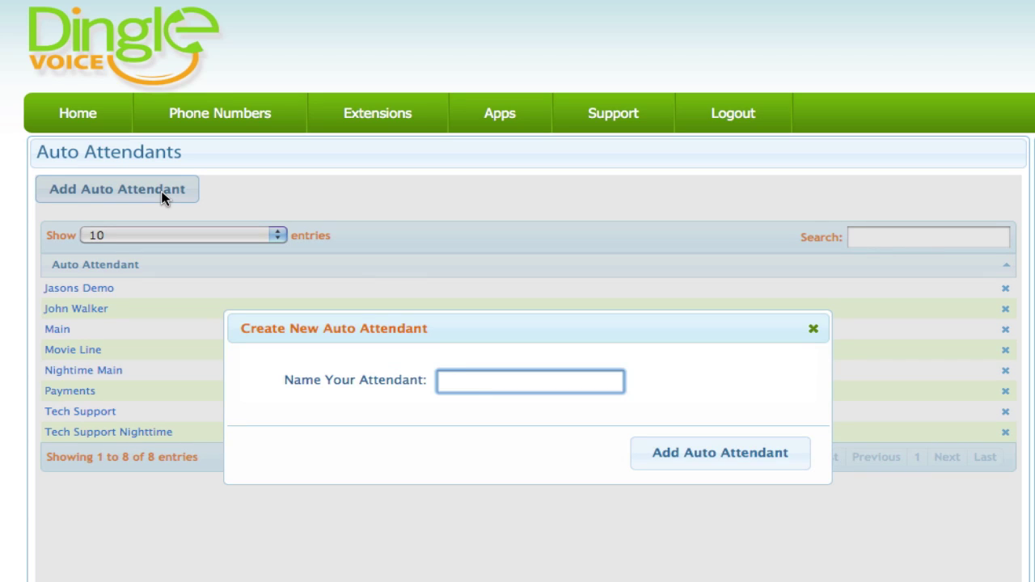
{"action": "type", "text": "Tutorial Auto-"}
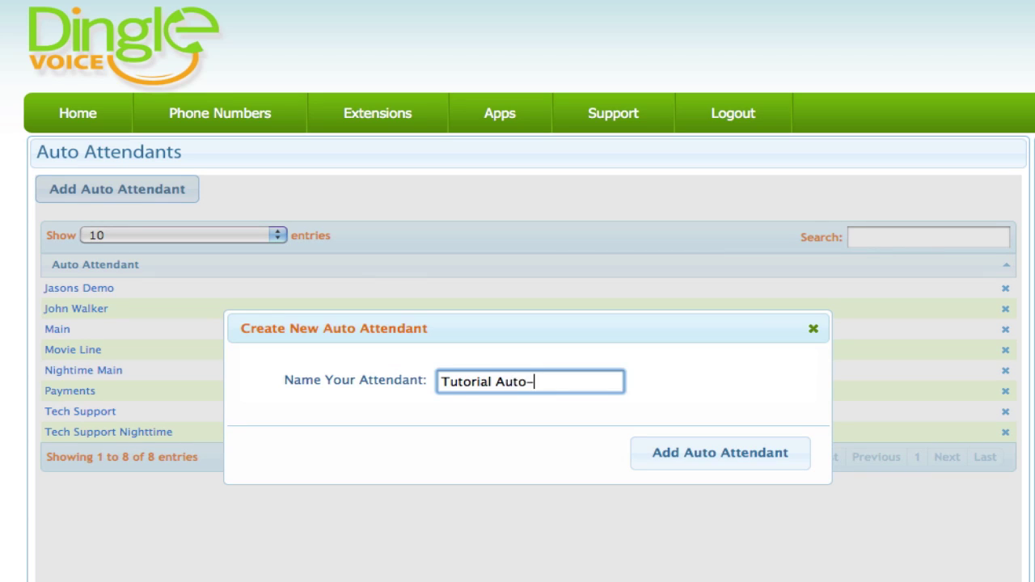
{"action": "type", "text": "attendant"}
{"action": "left_click", "coordinate": [722, 460]}
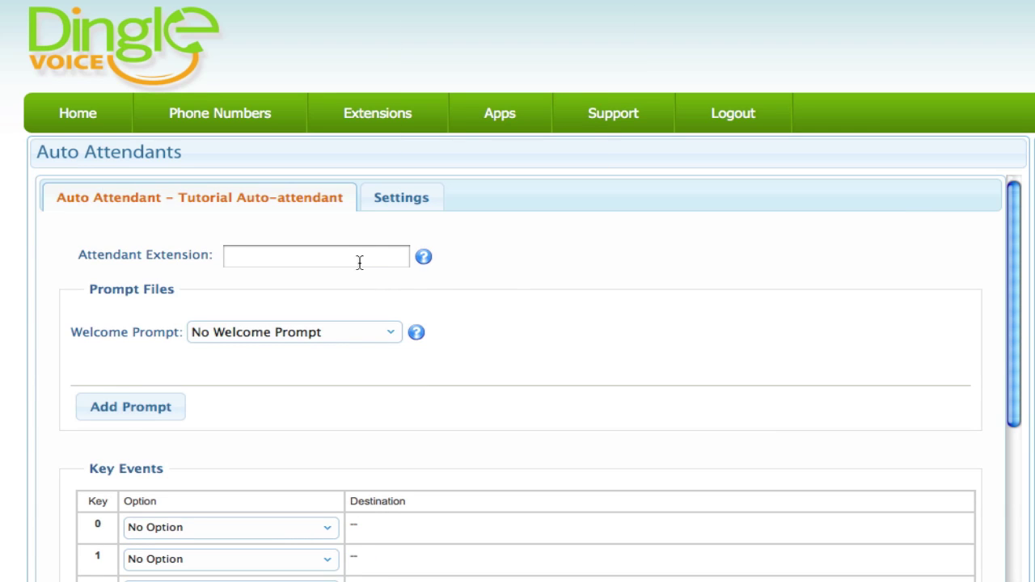
Set the attendant extension to 350 and choose Tutorial Welcome (300) as the welcome prompt
{"action": "left_click", "coordinate": [360, 262]}
{"action": "type", "text": "3"}
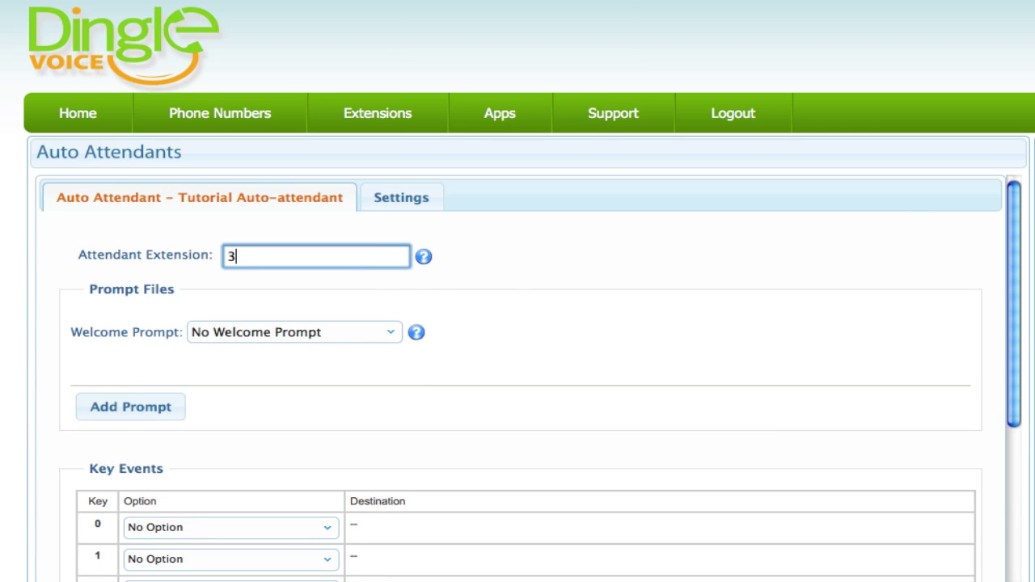
{"action": "type", "text": "50"}
{"action": "left_click", "coordinate": [389, 334]}
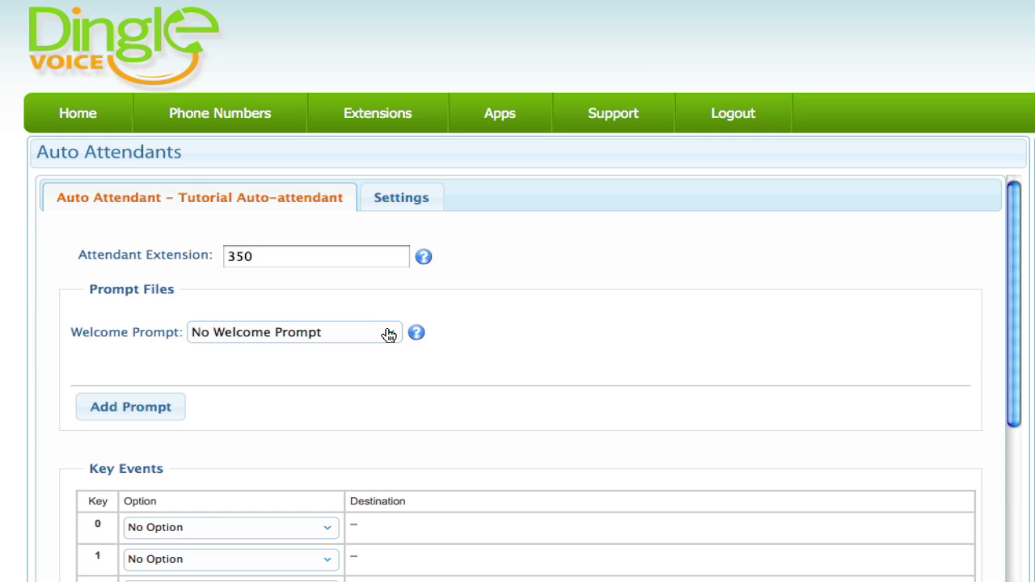
{"action": "left_click", "coordinate": [389, 334]}
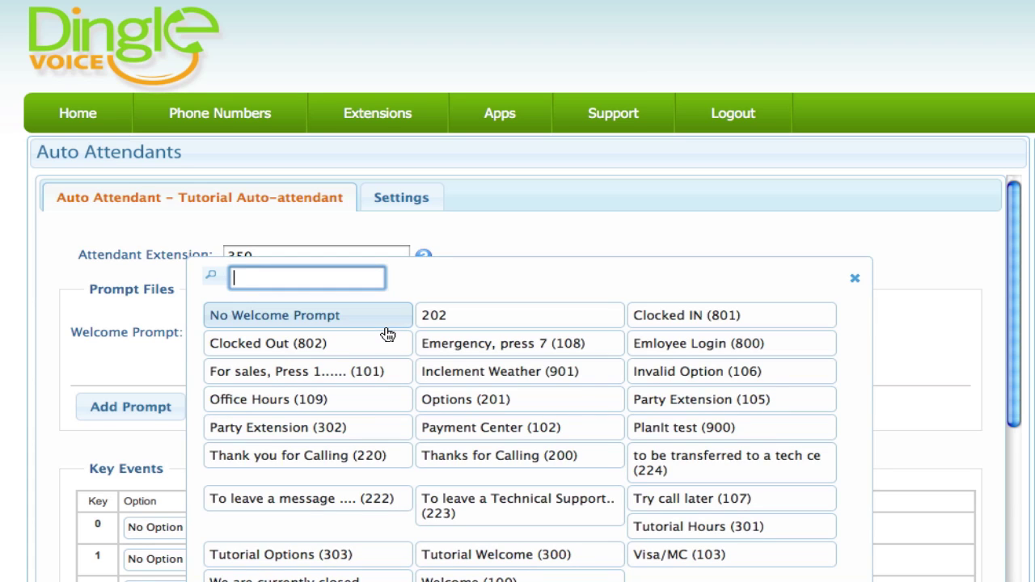
{"action": "type", "text": "300"}
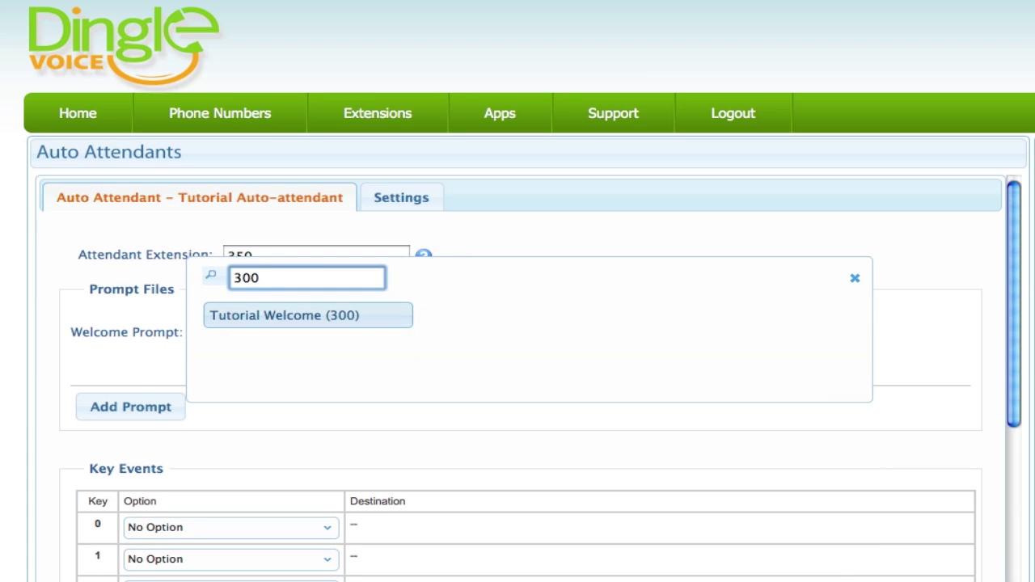
{"action": "left_click", "coordinate": [282, 315]}
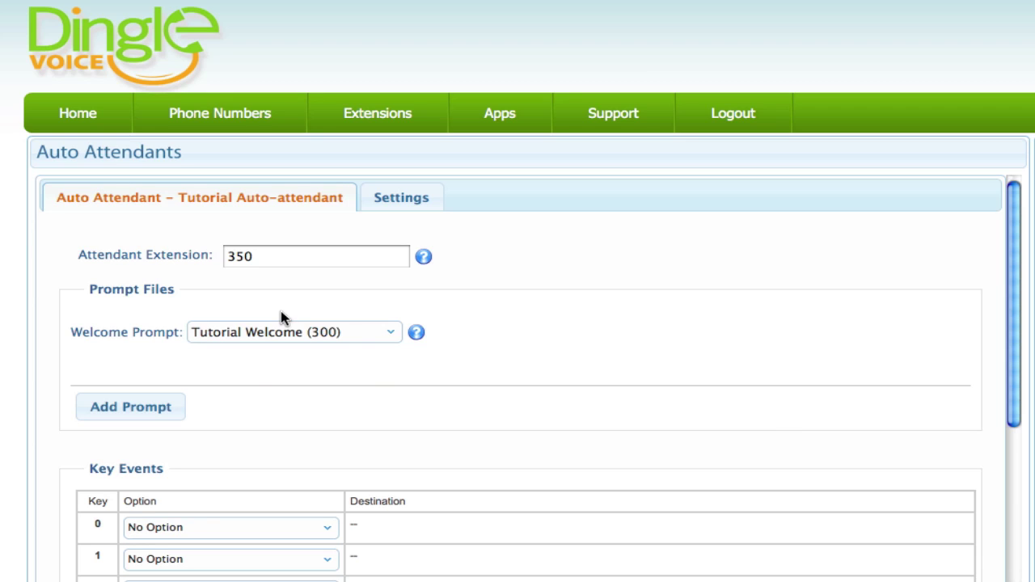
Add a Play Prompt action for 301(Tutorial Hours) to the attendant and save the action
{"action": "left_click", "coordinate": [149, 405]}
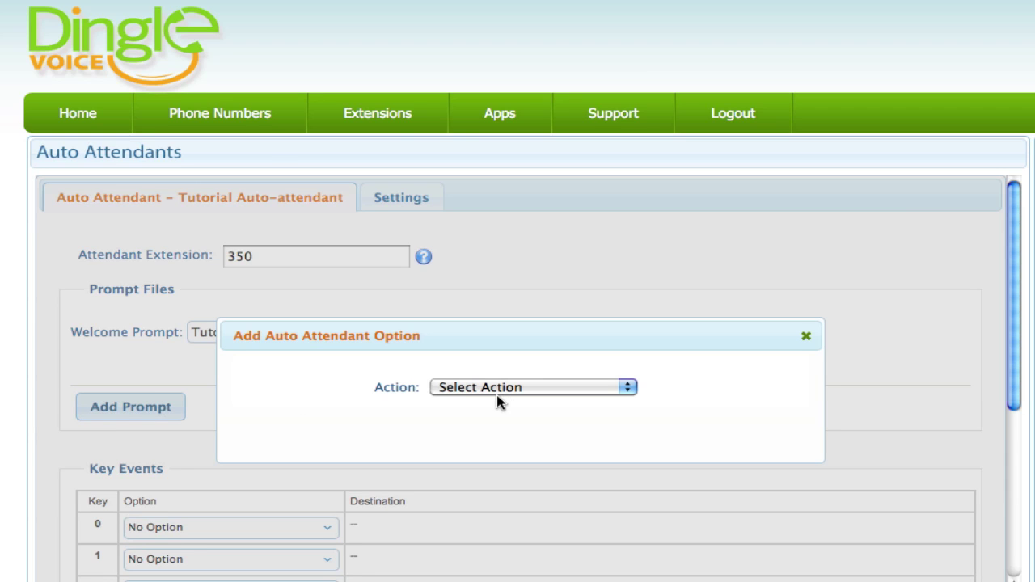
{"action": "left_click", "coordinate": [497, 393]}
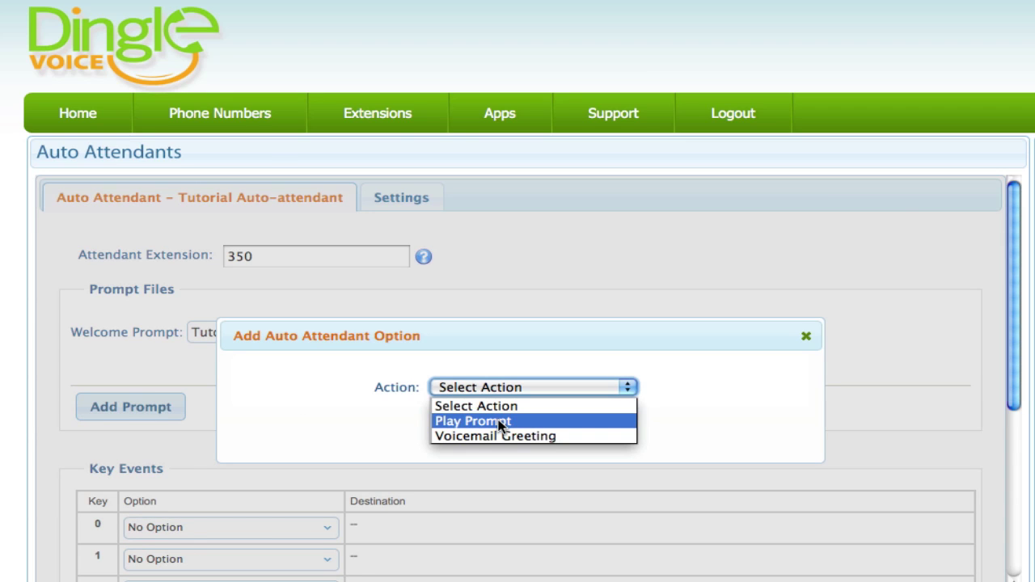
{"action": "left_click", "coordinate": [500, 421]}
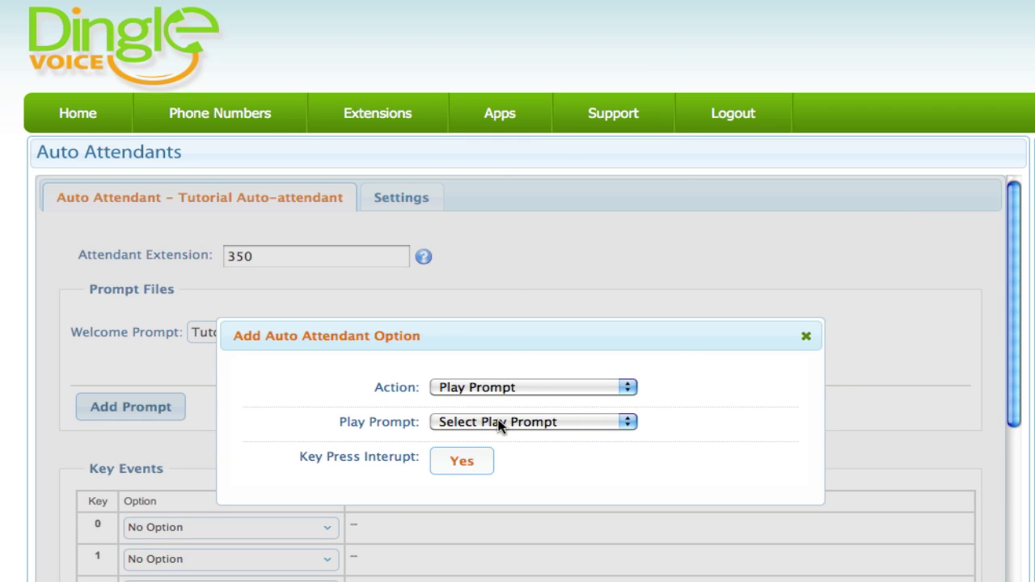
{"action": "left_click", "coordinate": [499, 426]}
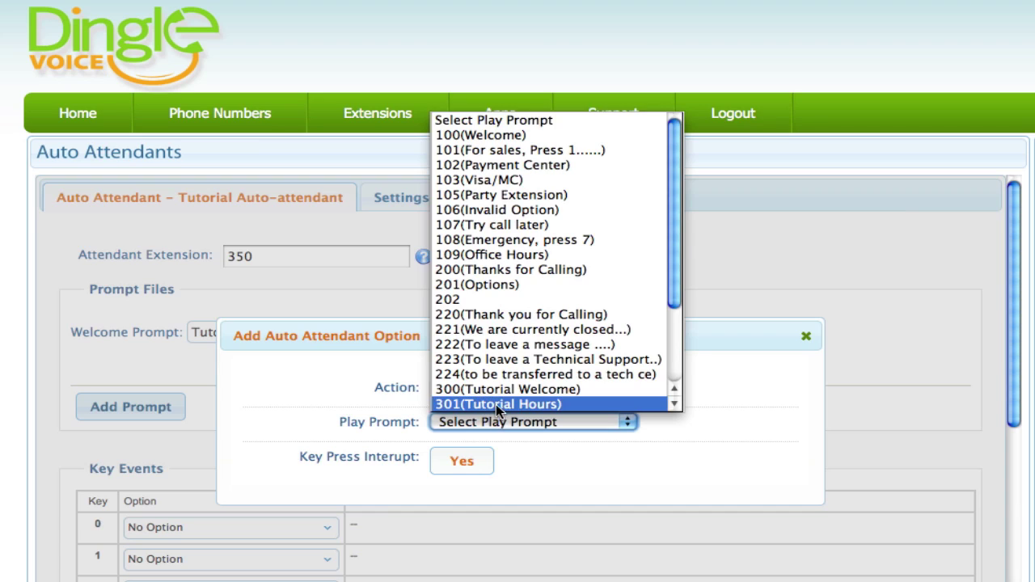
{"action": "left_click", "coordinate": [495, 404]}
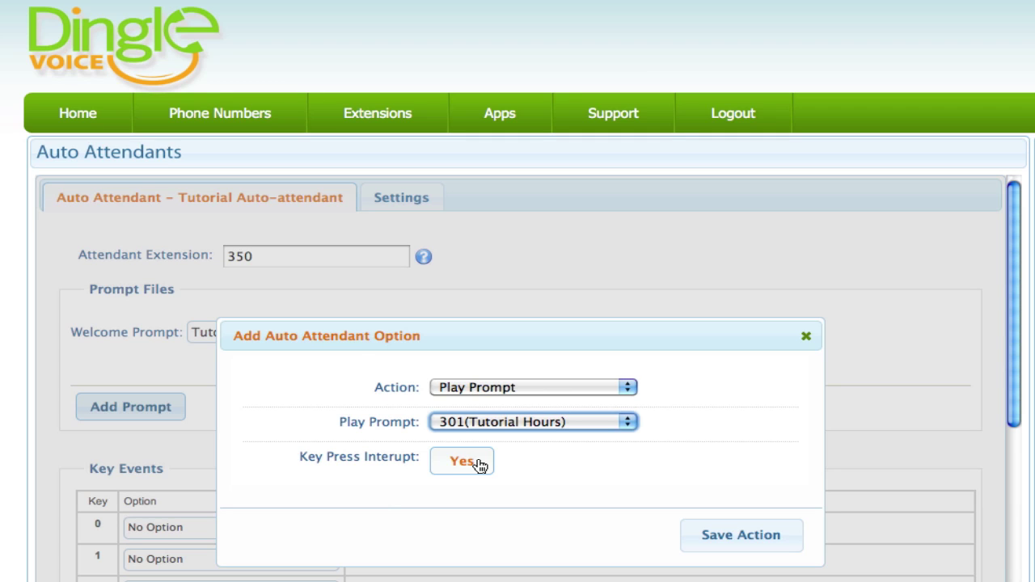
{"action": "left_click", "coordinate": [728, 540]}
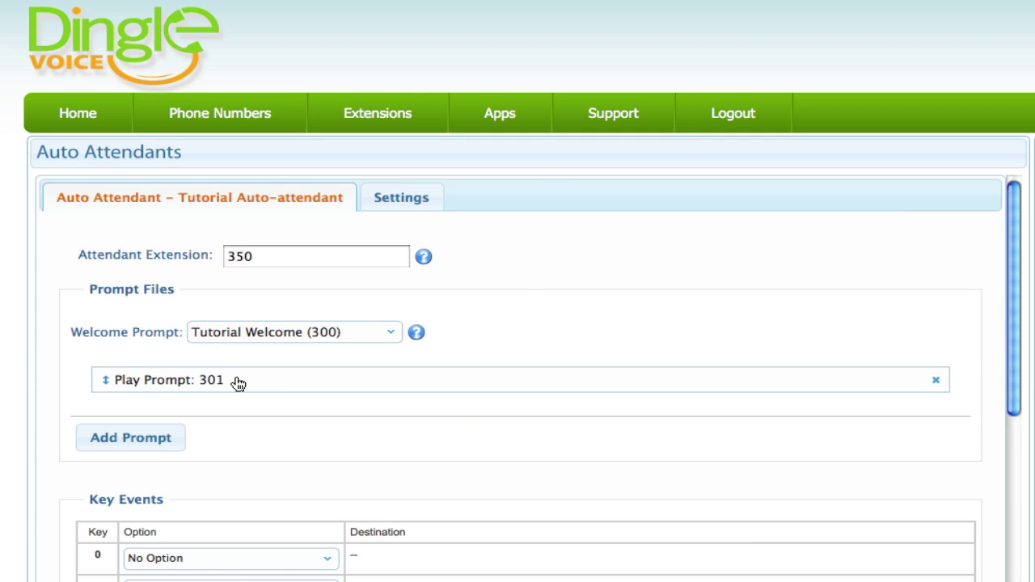
Add a Play Prompt action for 302(Party Extension) to the attendant and save the action
{"action": "left_click", "coordinate": [111, 444]}
{"action": "left_click", "coordinate": [489, 395]}
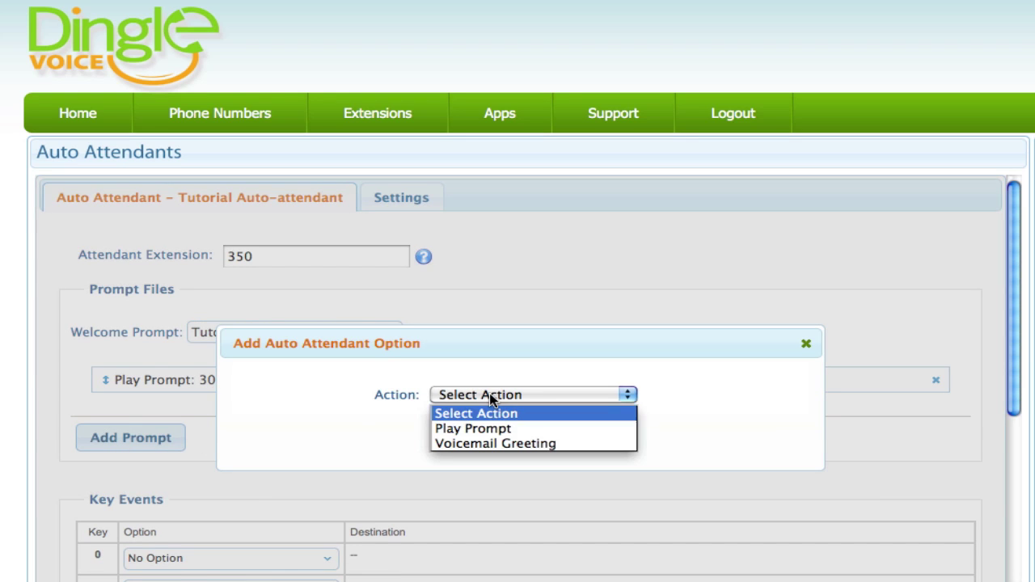
{"action": "left_click", "coordinate": [489, 425]}
{"action": "left_click", "coordinate": [490, 429]}
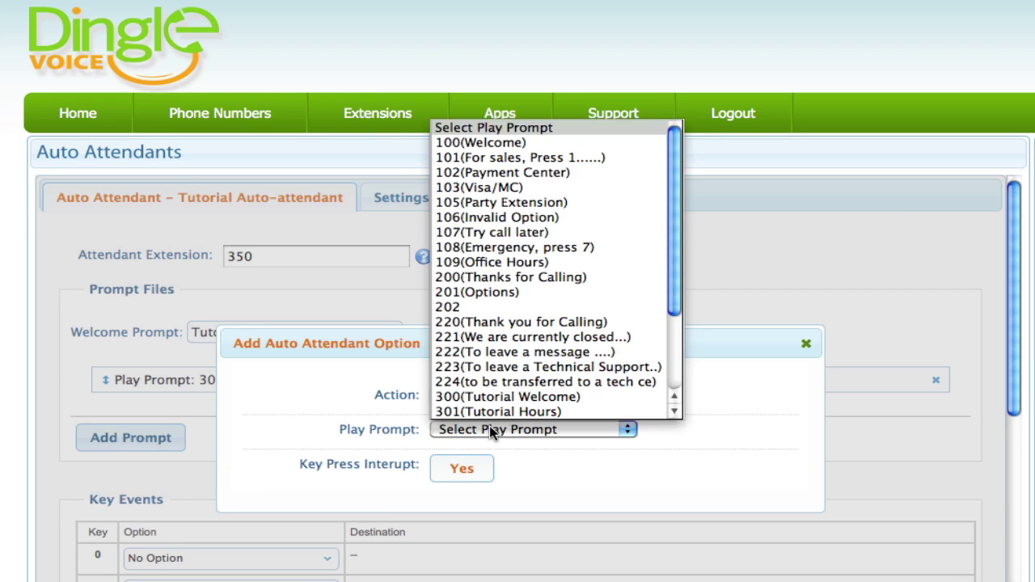
{"action": "left_click", "coordinate": [483, 412]}
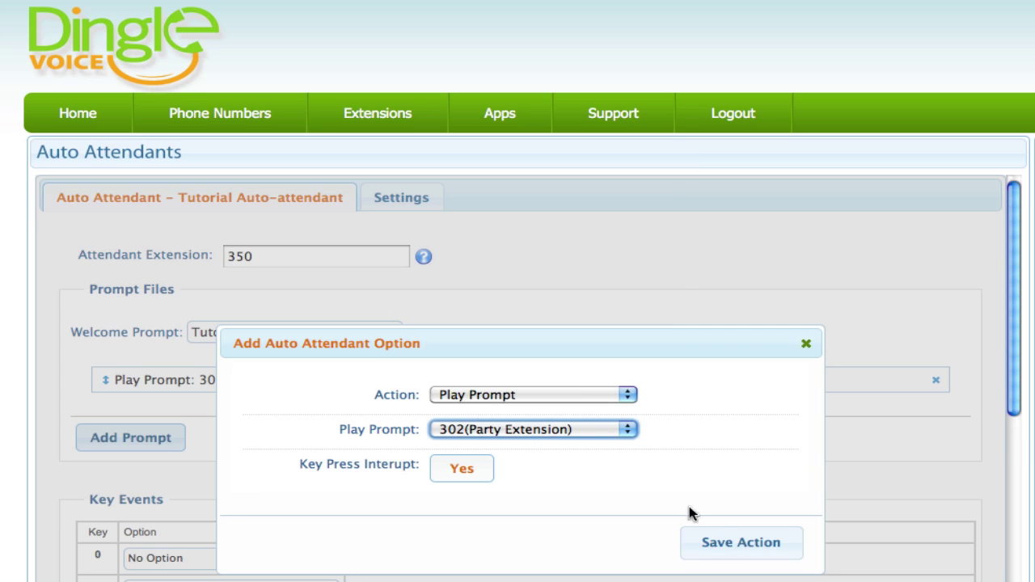
{"action": "left_click", "coordinate": [737, 546]}
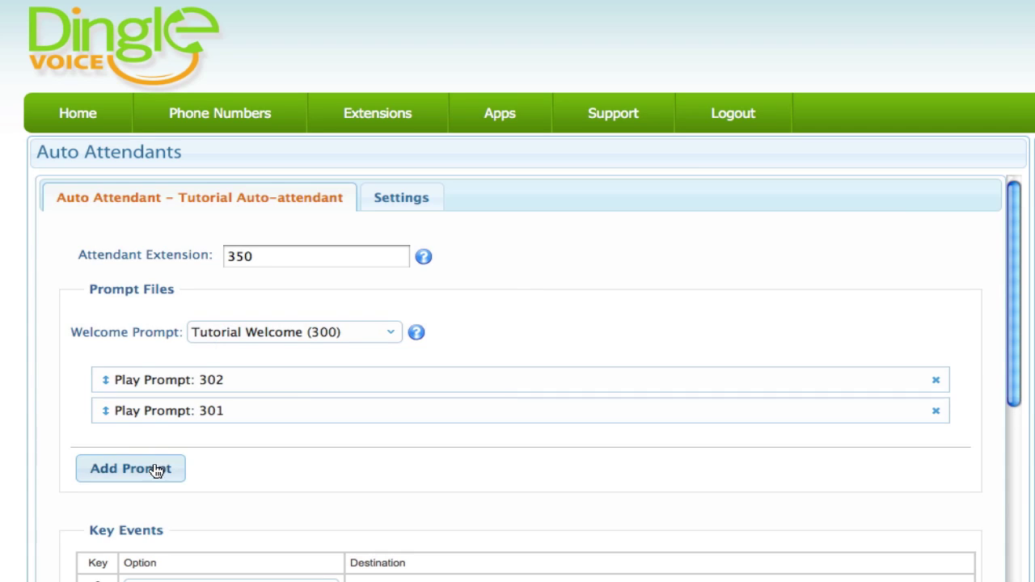
Add a Play Prompt action for 303(Tutorial Options) and reorder the prompt list to 301, 302, 303
{"action": "left_click", "coordinate": [156, 469]}
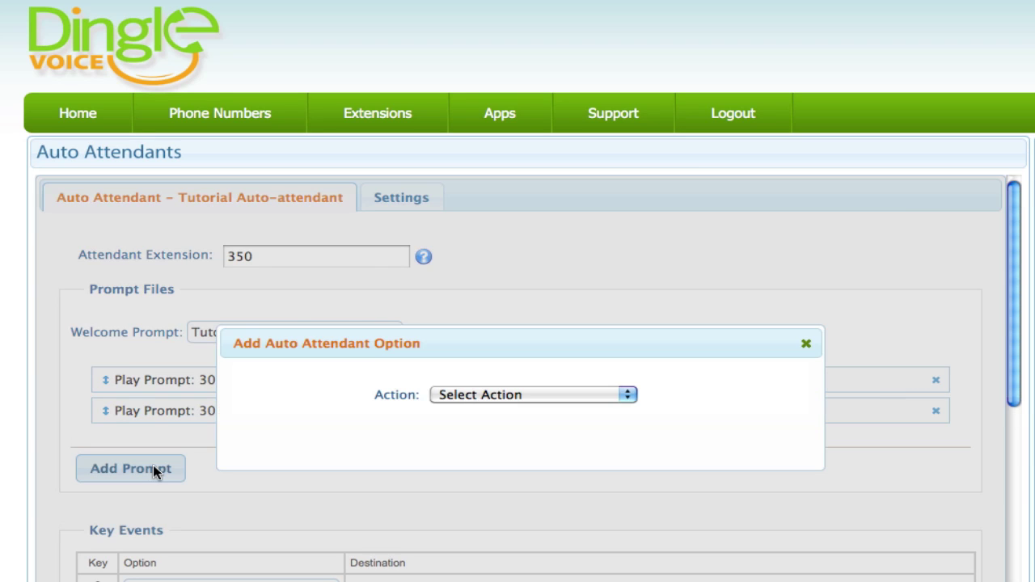
{"action": "left_click", "coordinate": [497, 395]}
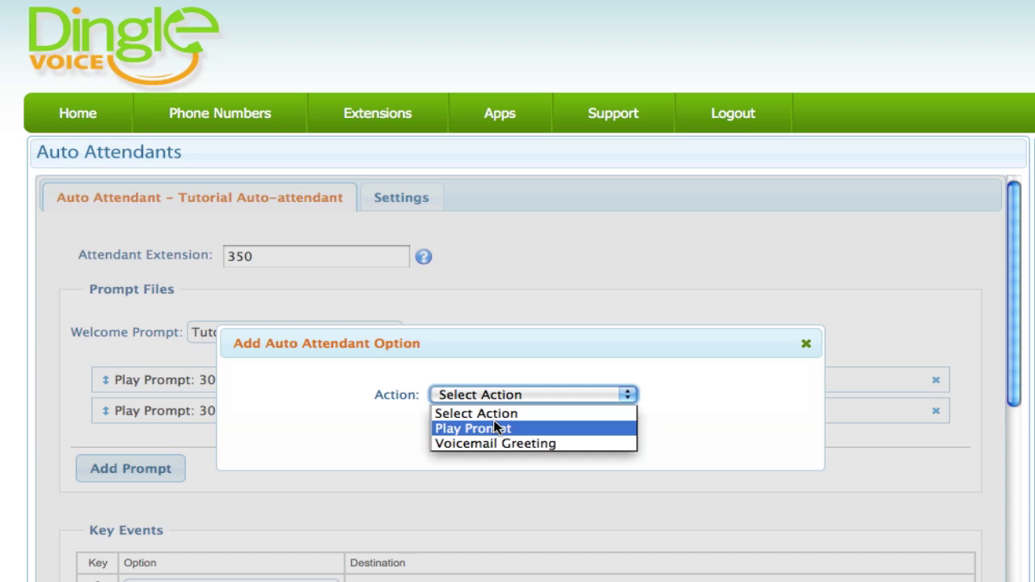
{"action": "left_click", "coordinate": [497, 428]}
{"action": "left_click", "coordinate": [495, 427]}
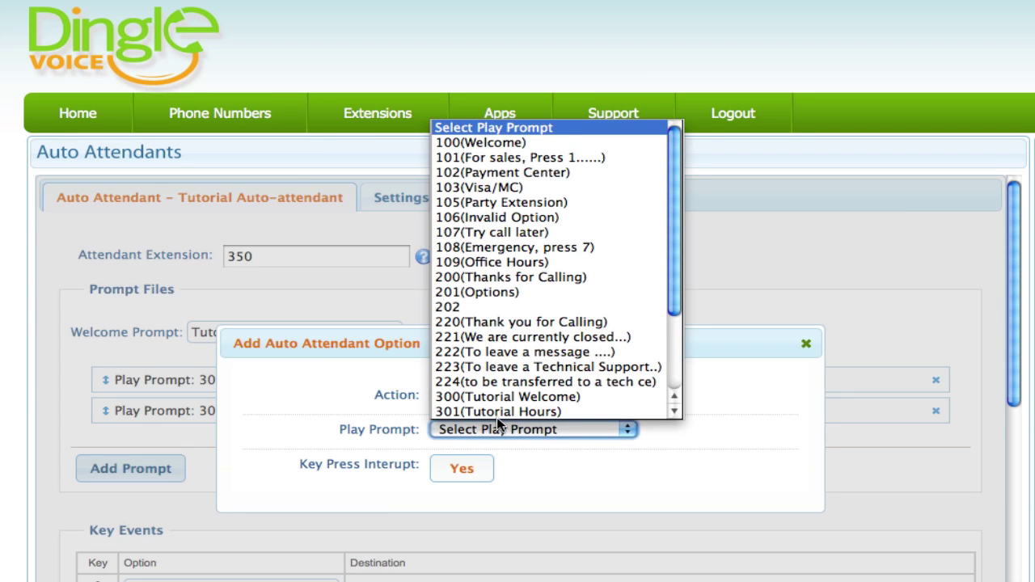
{"action": "left_click", "coordinate": [498, 413]}
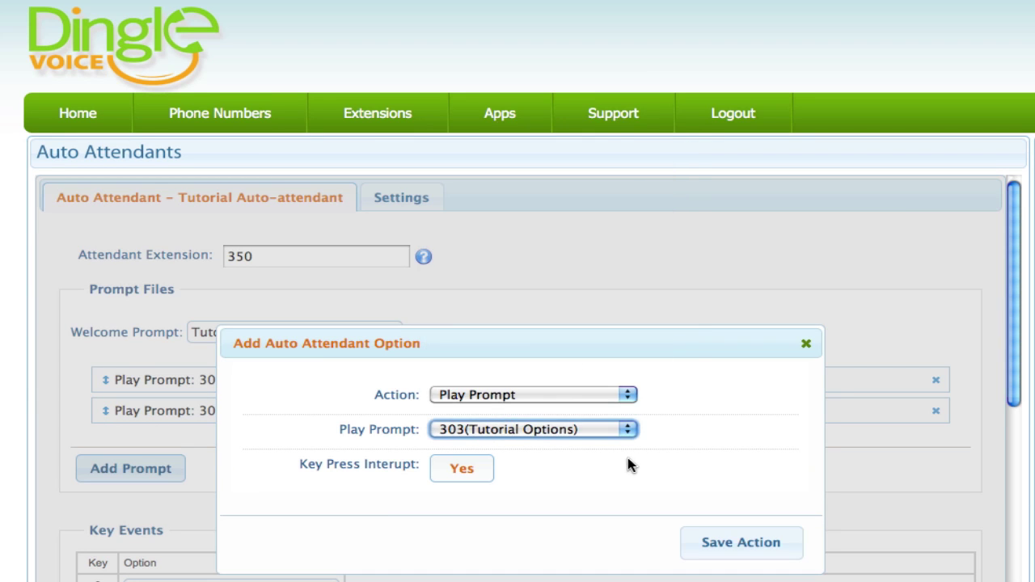
{"action": "left_click", "coordinate": [719, 543]}
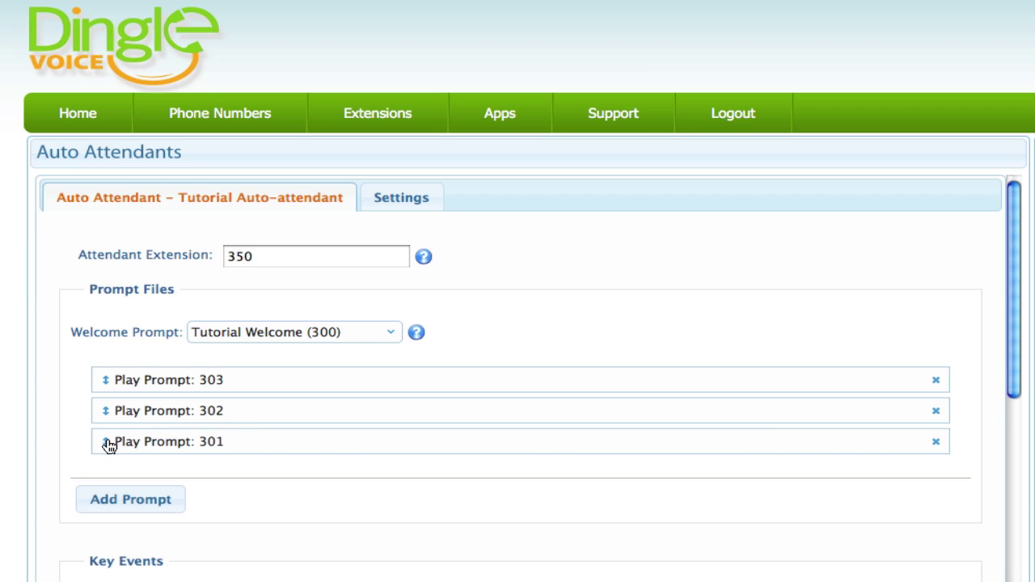
{"action": "mouse_move", "coordinate": [105, 443]}
{"action": "left_mouse_down"}
{"action": "mouse_move", "coordinate": [112, 408]}
{"action": "mouse_move", "coordinate": [114, 450]}
{"action": "left_mouse_up"}
Set the key event option for key 0 to Extension Group
{"action": "scroll", "coordinate": [341, 453], "scroll_direction": "down", "scroll_amount": 3}
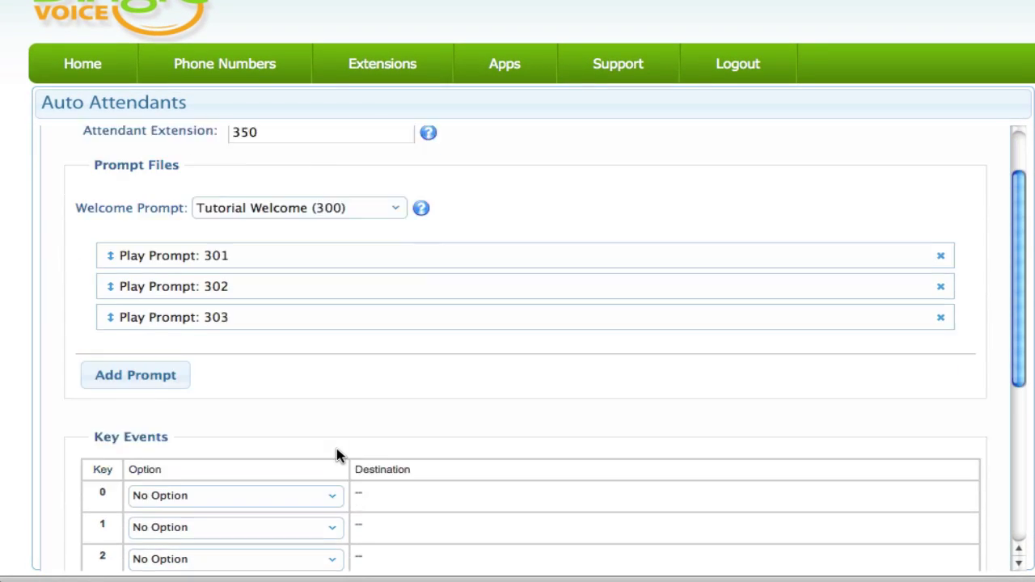
{"action": "scroll", "coordinate": [337, 451], "scroll_direction": "down", "scroll_amount": 5}
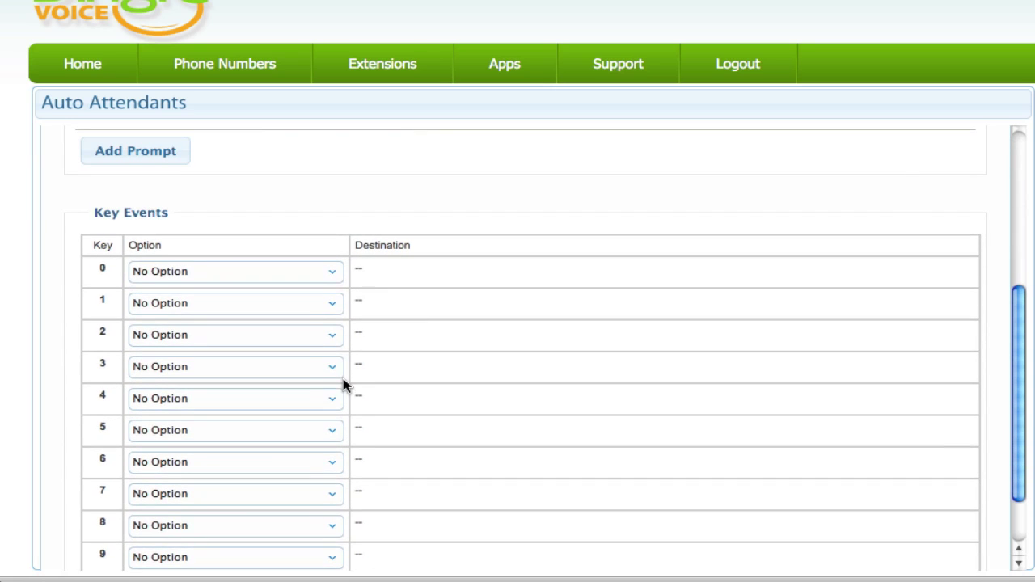
{"action": "left_click", "coordinate": [334, 276]}
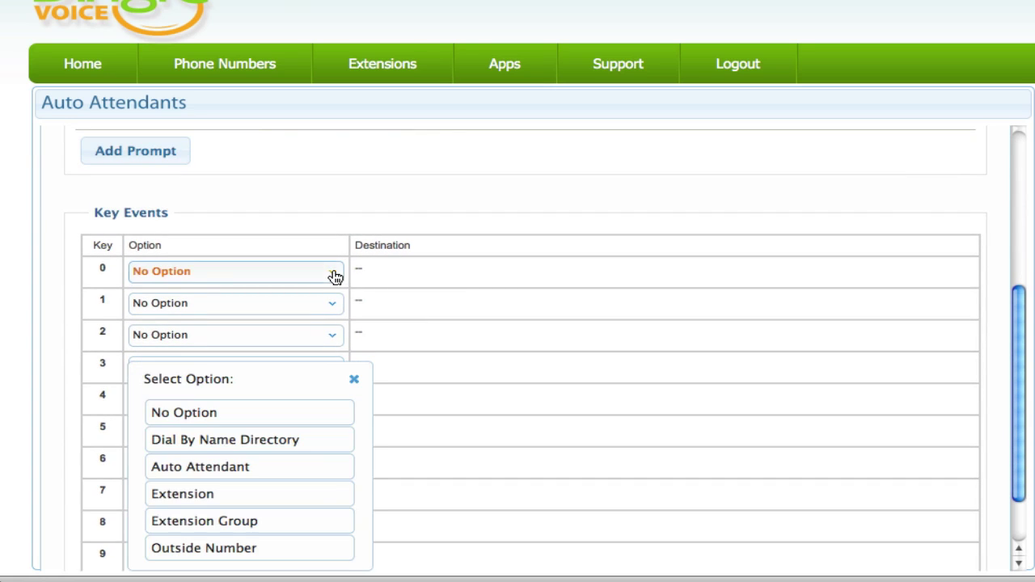
{"action": "left_click", "coordinate": [317, 520]}
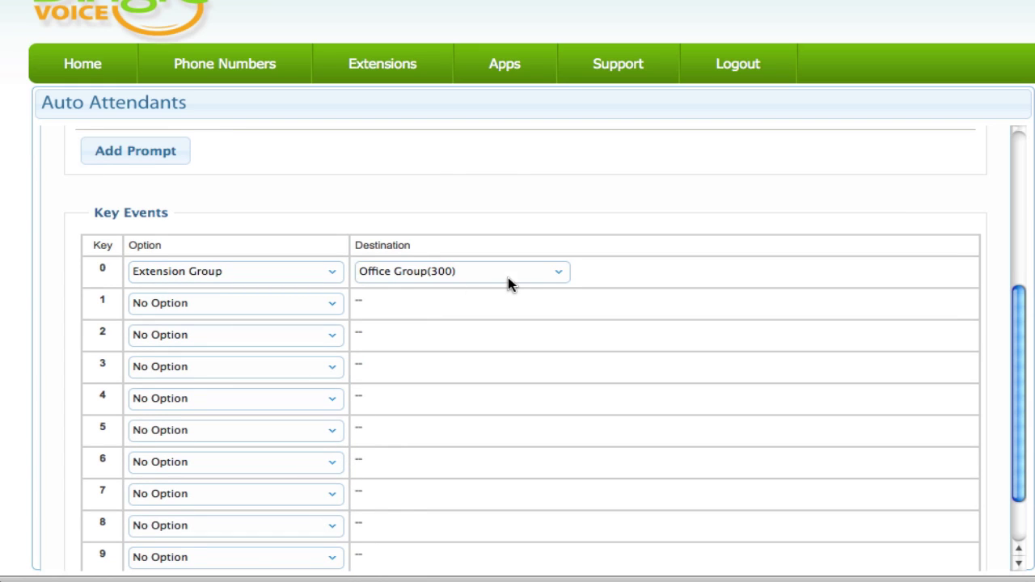
Set key 0's destination to Receptionist(400) and route key 1 to the Extension Group Sales(200)
{"action": "left_click", "coordinate": [555, 281]}
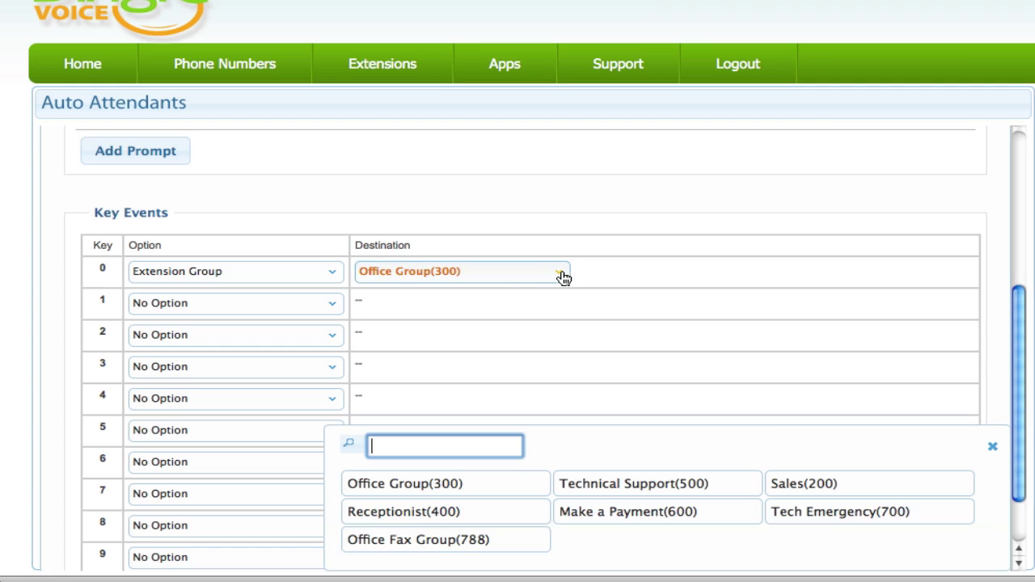
{"action": "left_click", "coordinate": [450, 525]}
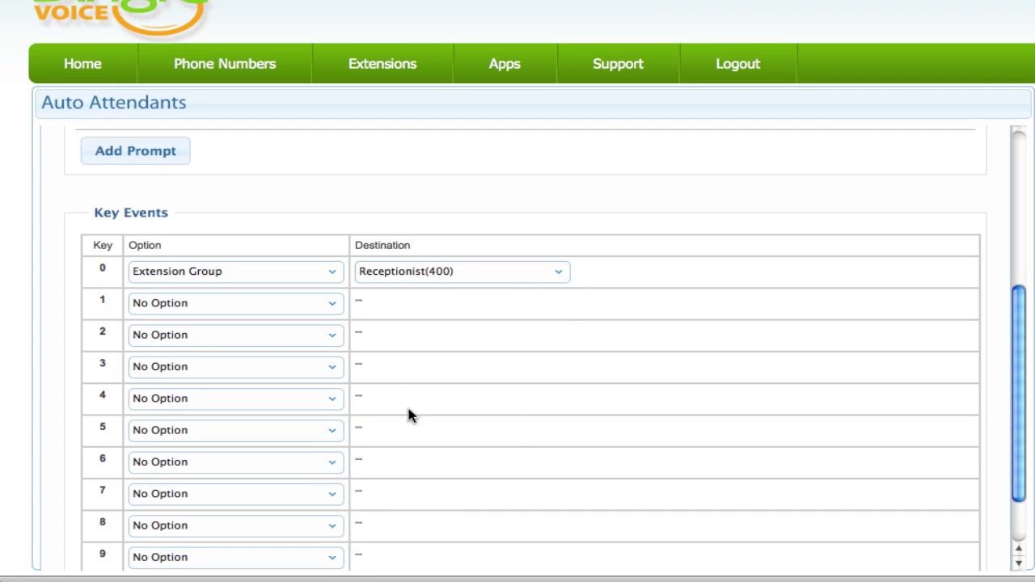
{"action": "left_click", "coordinate": [333, 305]}
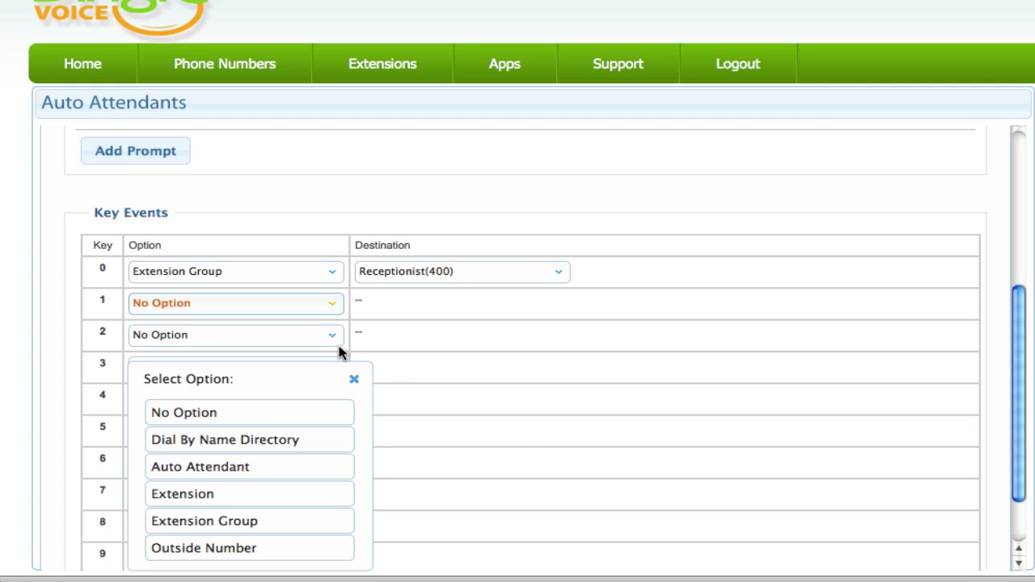
{"action": "left_click", "coordinate": [337, 521]}
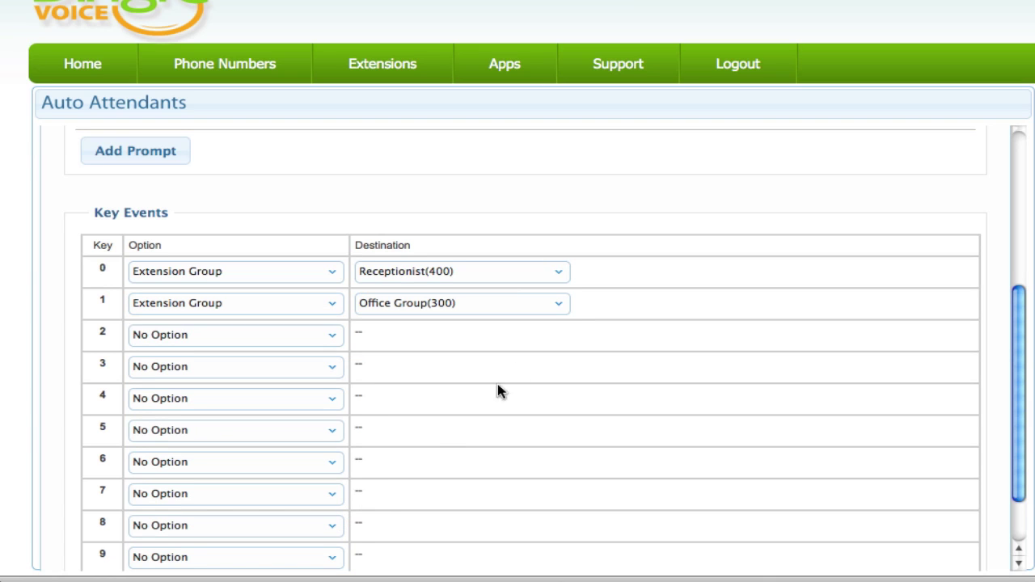
{"action": "left_click", "coordinate": [559, 307]}
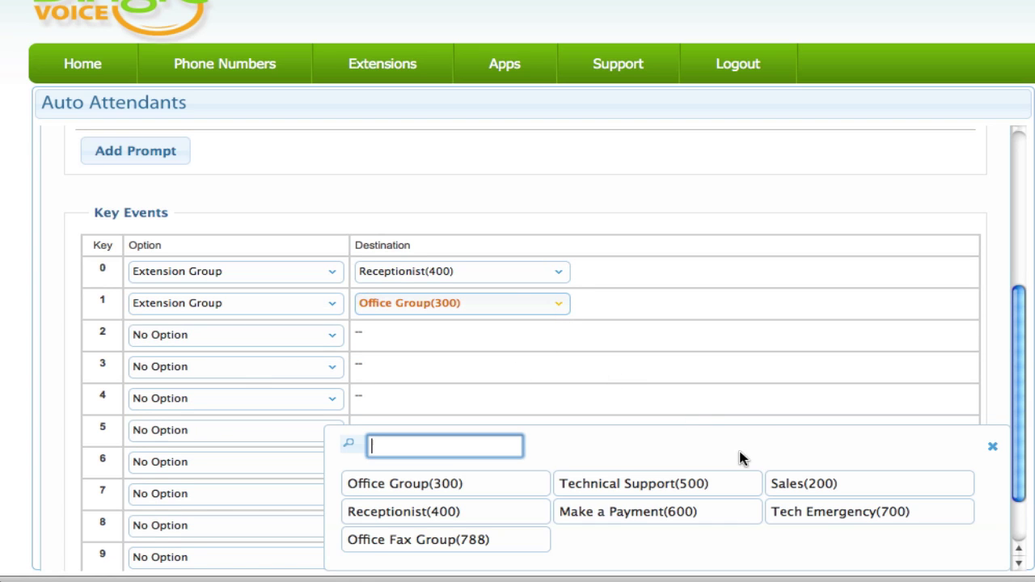
{"action": "left_click", "coordinate": [796, 489]}
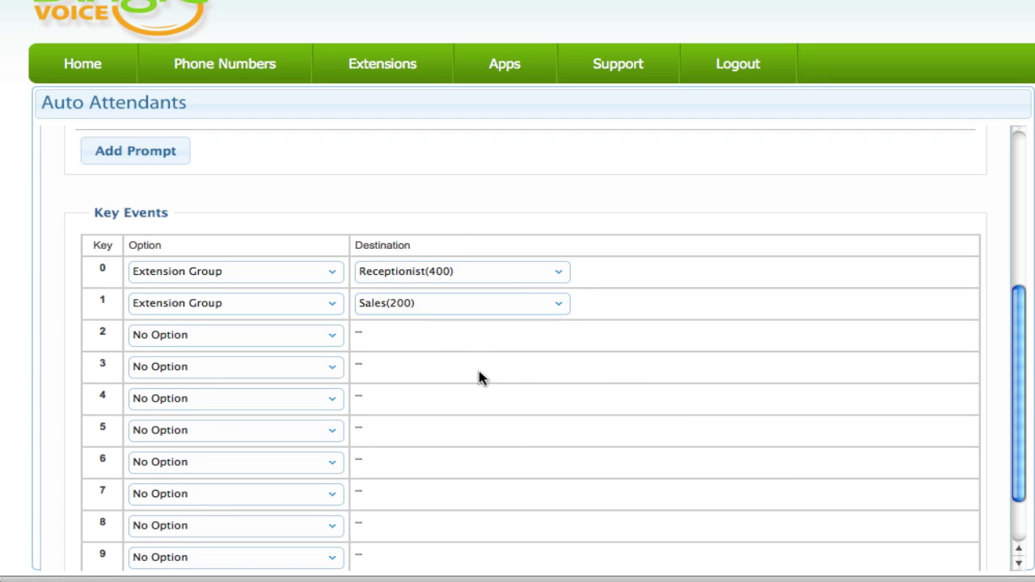
Route key 2 to an Auto Attendant with Tech Support as its destination
{"action": "left_click", "coordinate": [334, 341]}
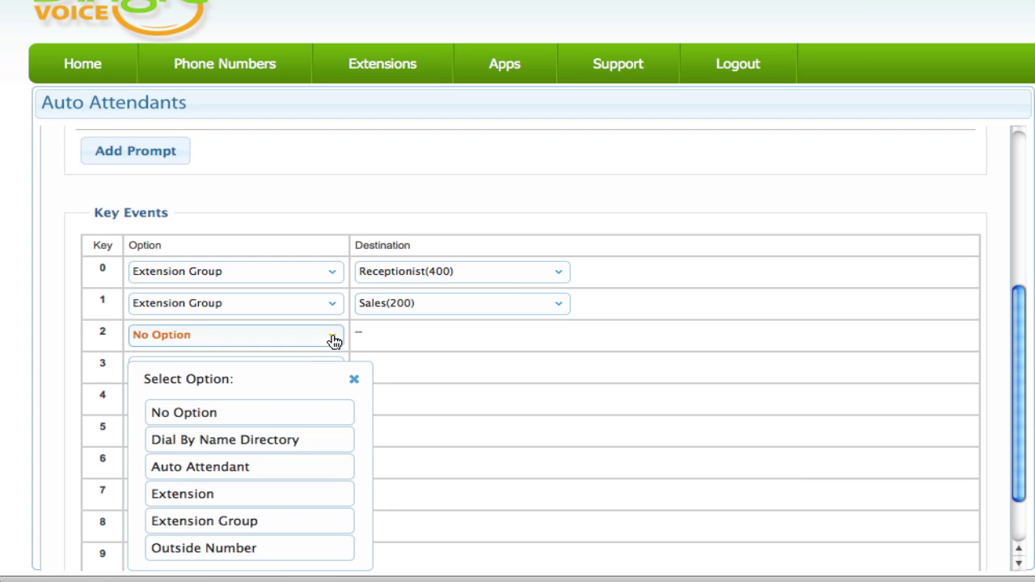
{"action": "left_click", "coordinate": [336, 468]}
{"action": "left_click", "coordinate": [554, 344]}
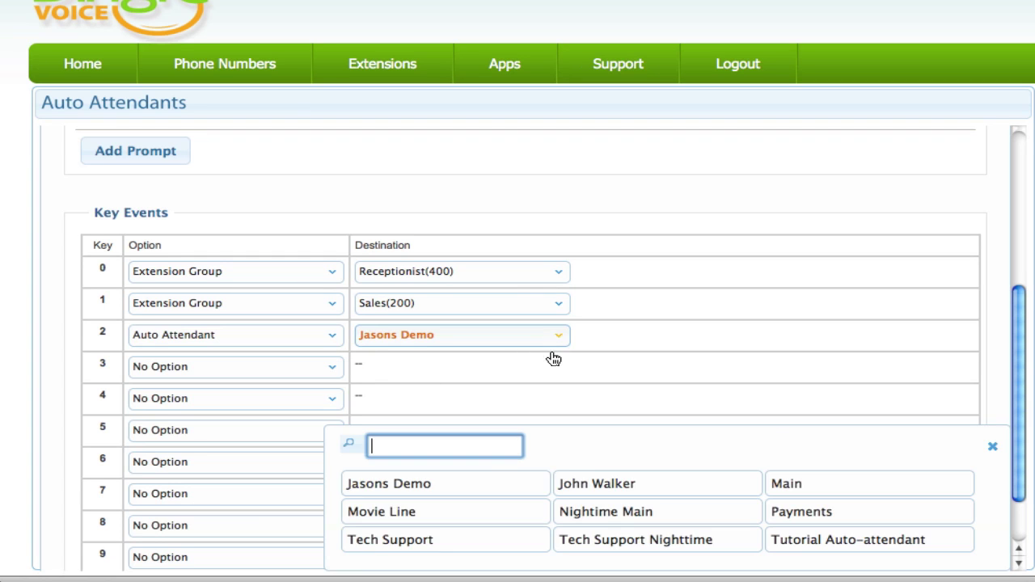
{"action": "left_click", "coordinate": [447, 544]}
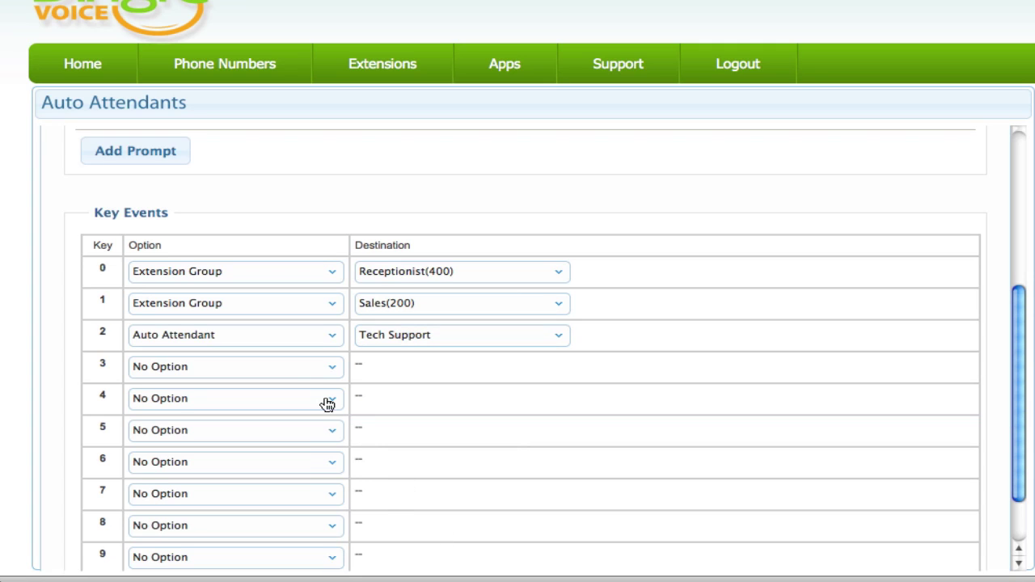
Set the key event option for key 3 to Dial By Name Directory and save the attendant
{"action": "left_click", "coordinate": [331, 372]}
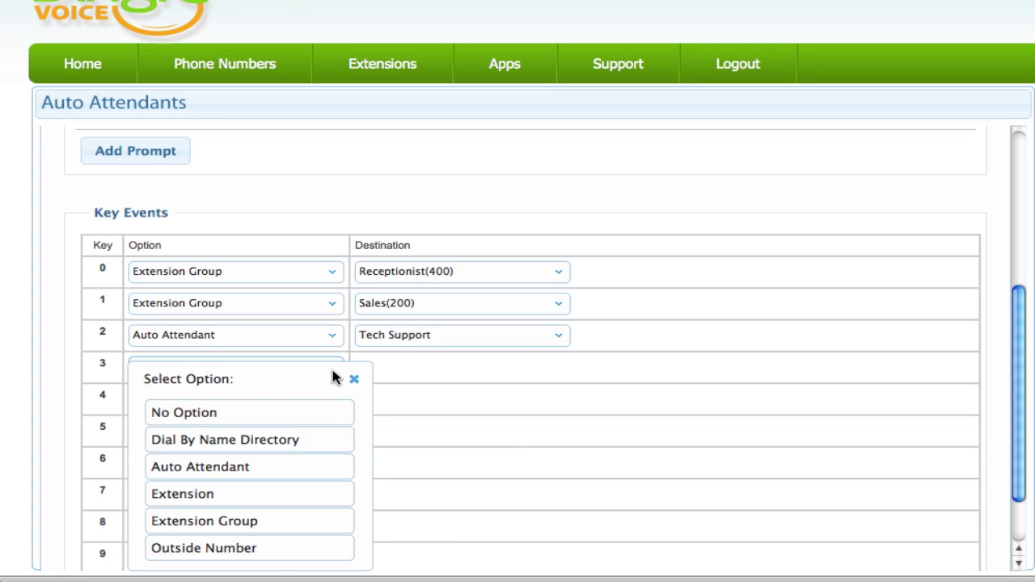
{"action": "left_click", "coordinate": [327, 441]}
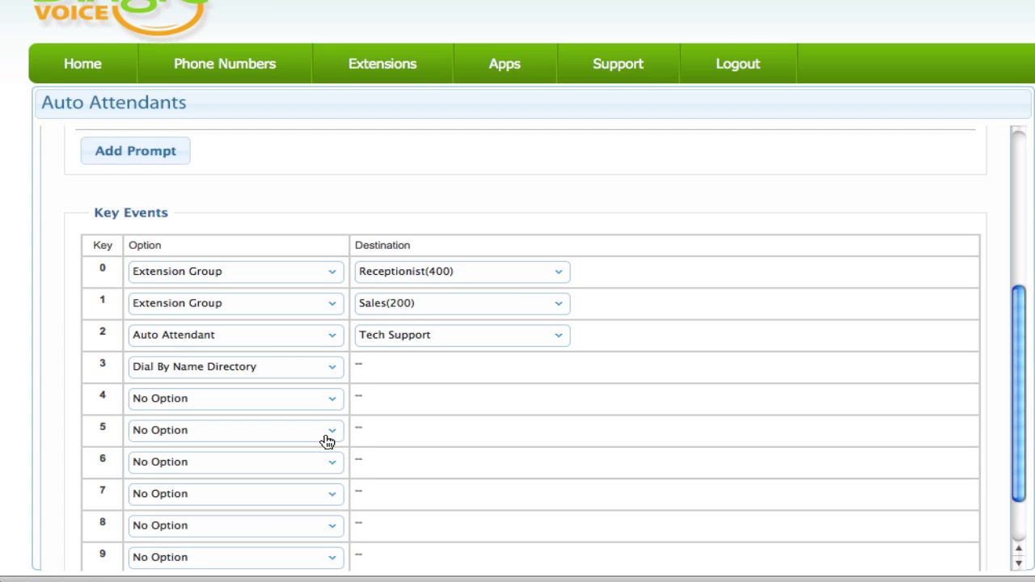
{"action": "scroll", "coordinate": [331, 441], "scroll_direction": "down", "scroll_amount": 2}
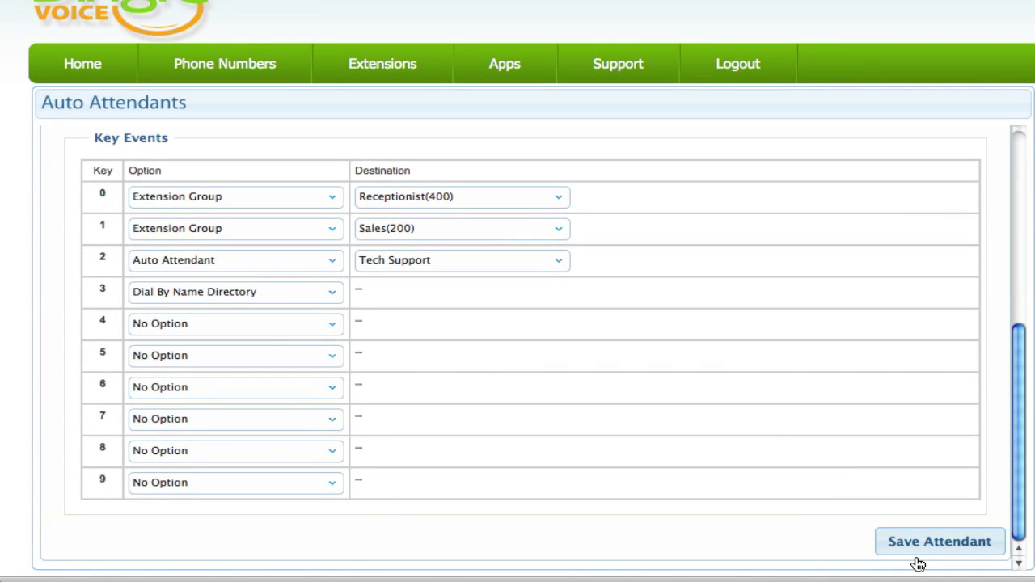
{"action": "left_click", "coordinate": [918, 545]}
Set Allow Extension to Yes in the Tutorial Auto-attendant's settings and save the attendant
{"action": "scroll", "coordinate": [844, 500], "scroll_direction": "up", "scroll_amount": 3}
{"action": "scroll", "coordinate": [847, 505], "scroll_direction": "up", "scroll_amount": 3}
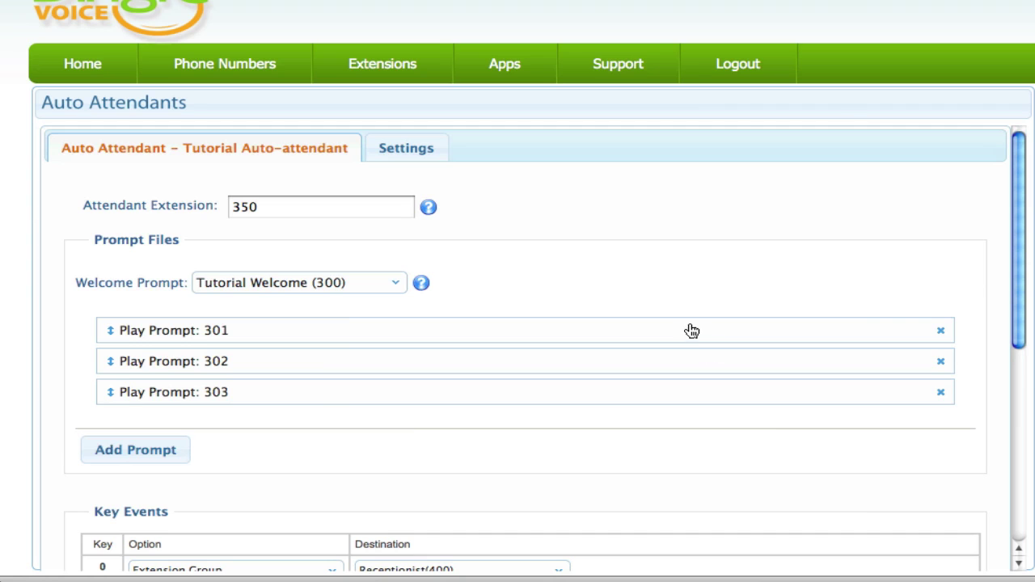
{"action": "left_click", "coordinate": [436, 154]}
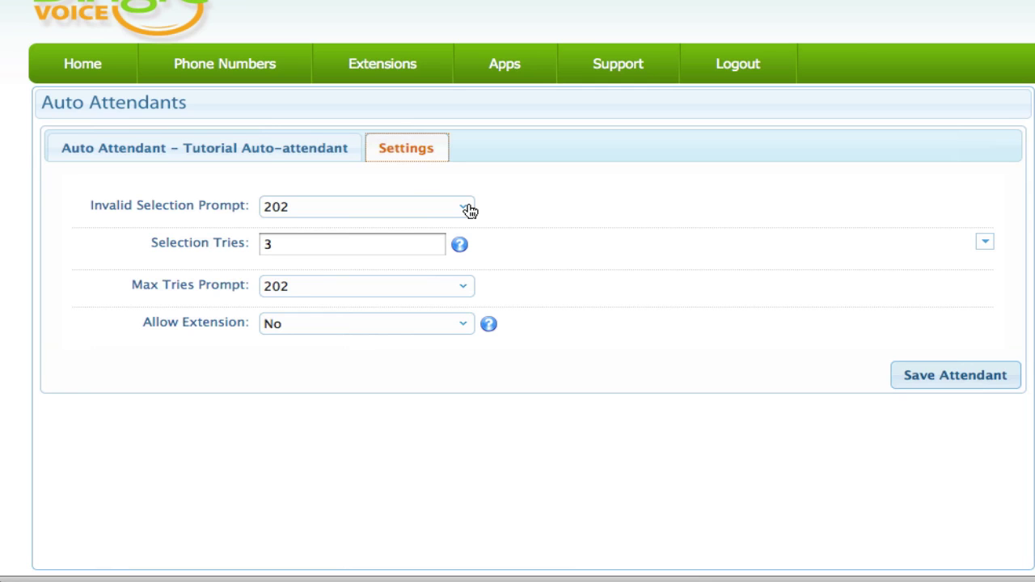
{"action": "mouse_move", "coordinate": [472, 251]}
{"action": "left_click", "coordinate": [468, 326]}
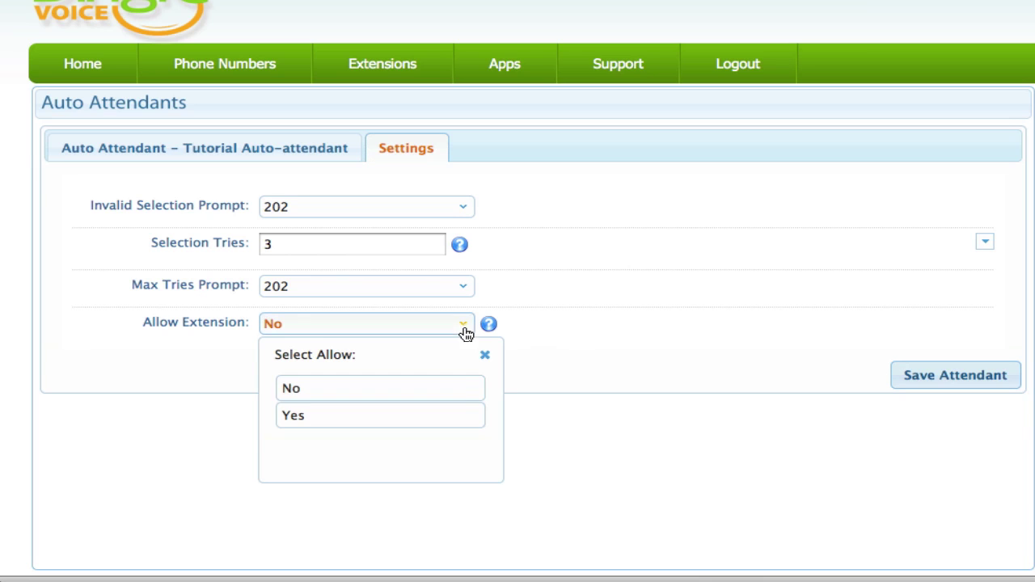
{"action": "left_click", "coordinate": [451, 412]}
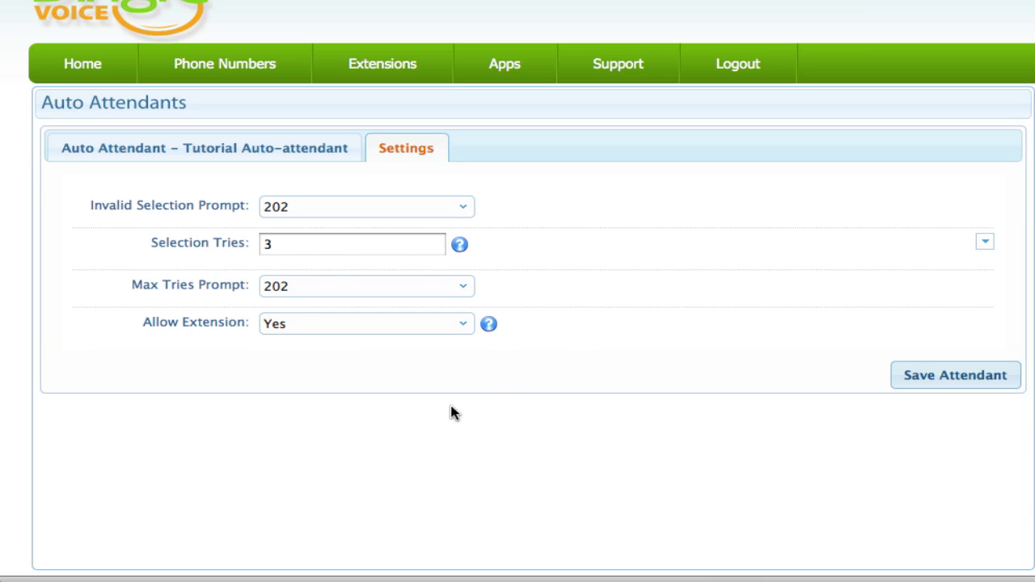
{"action": "left_click", "coordinate": [910, 378]}
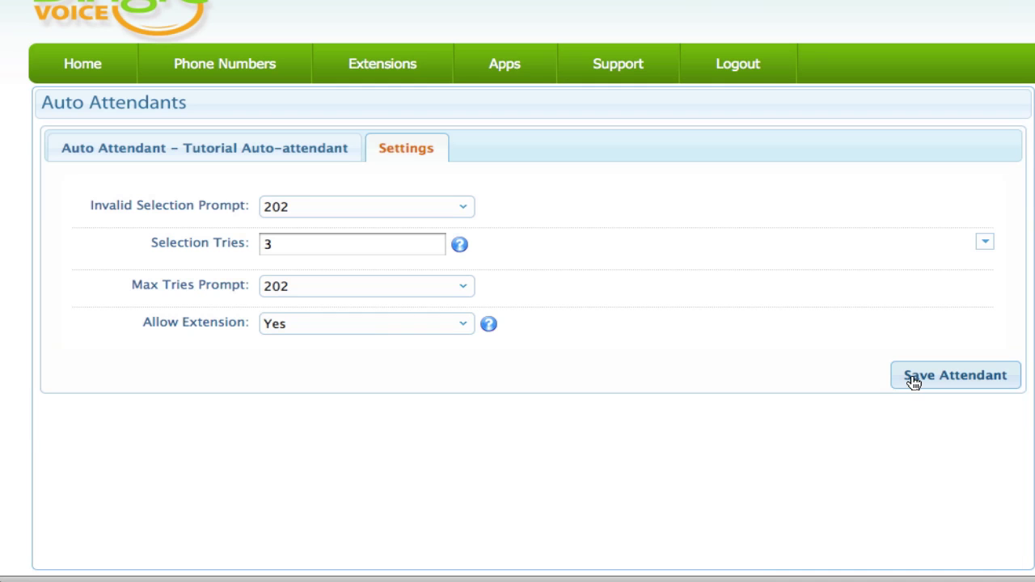